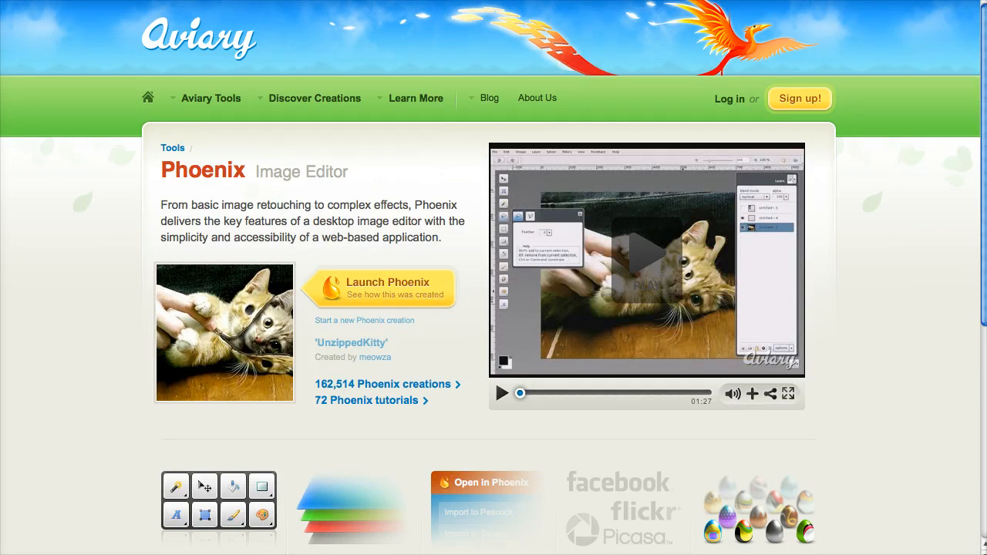
Discard the current document and create a new 625 by 625 file with a transparent background.
mouse_move(211, 98)
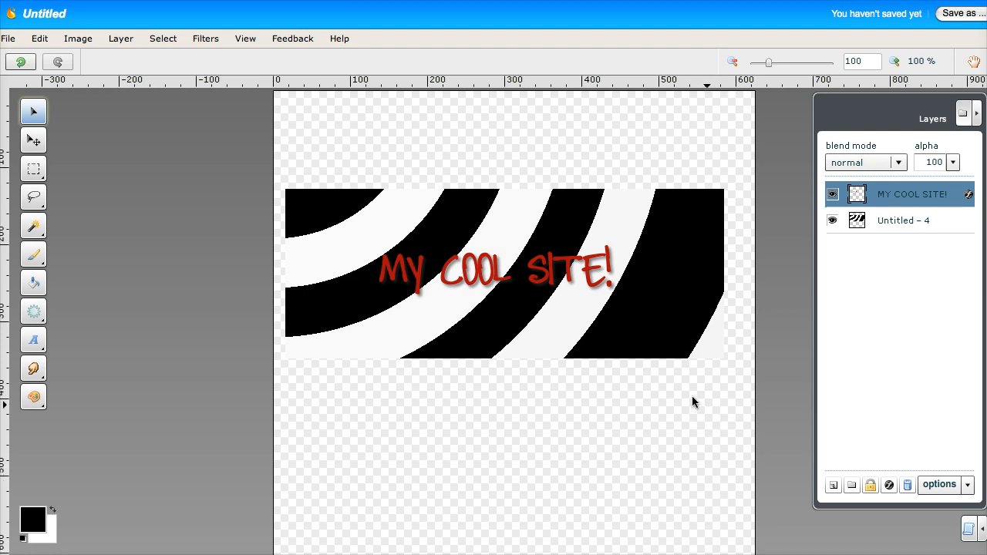
click(9, 38)
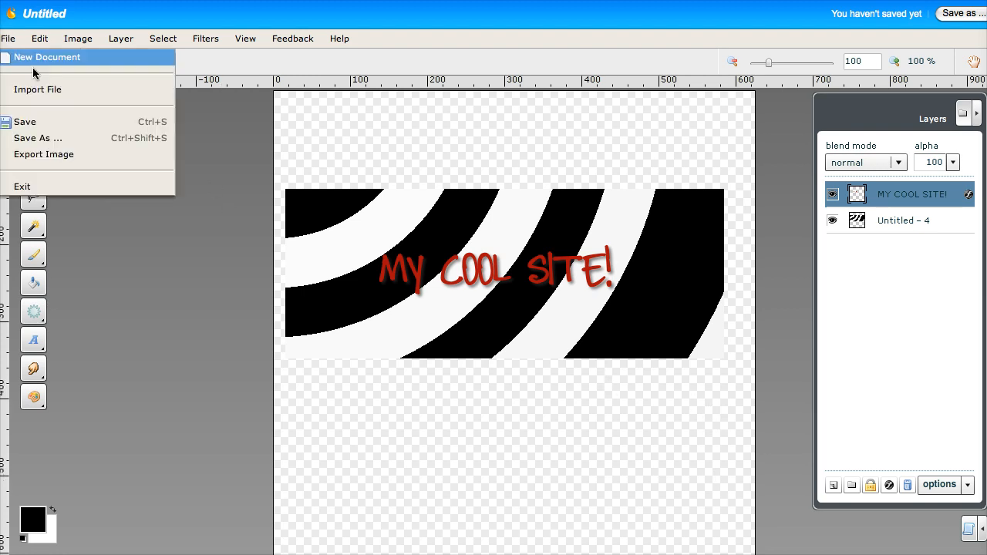
click(34, 68)
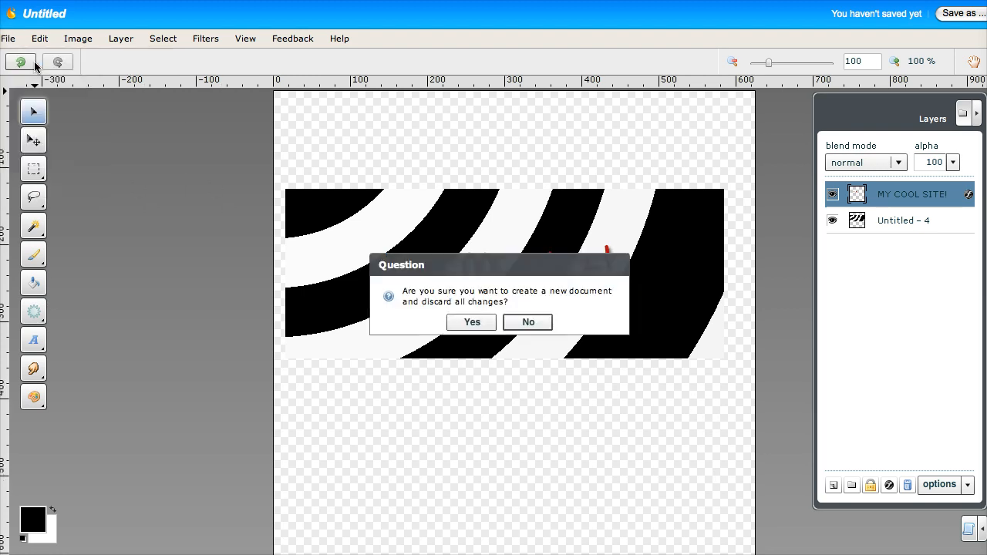
click(472, 323)
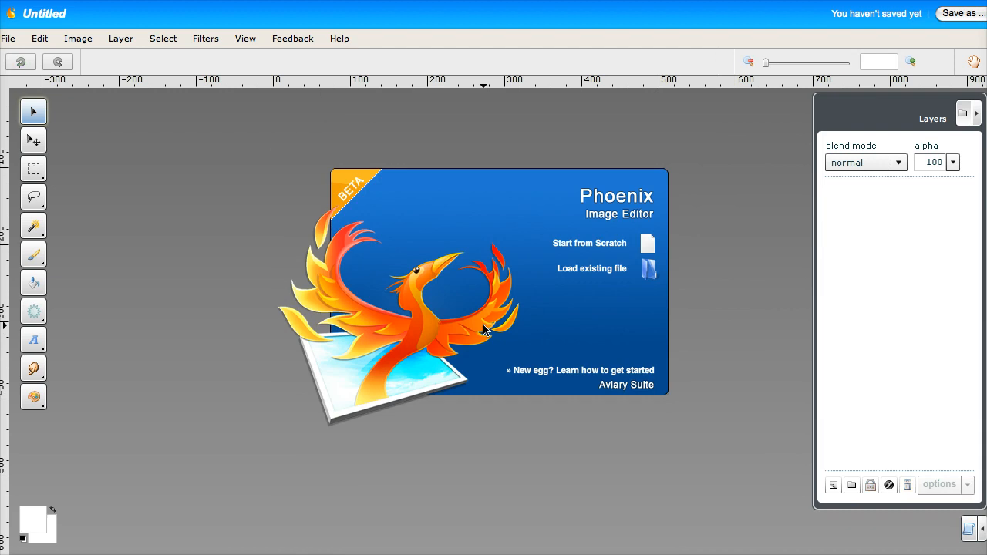
click(604, 246)
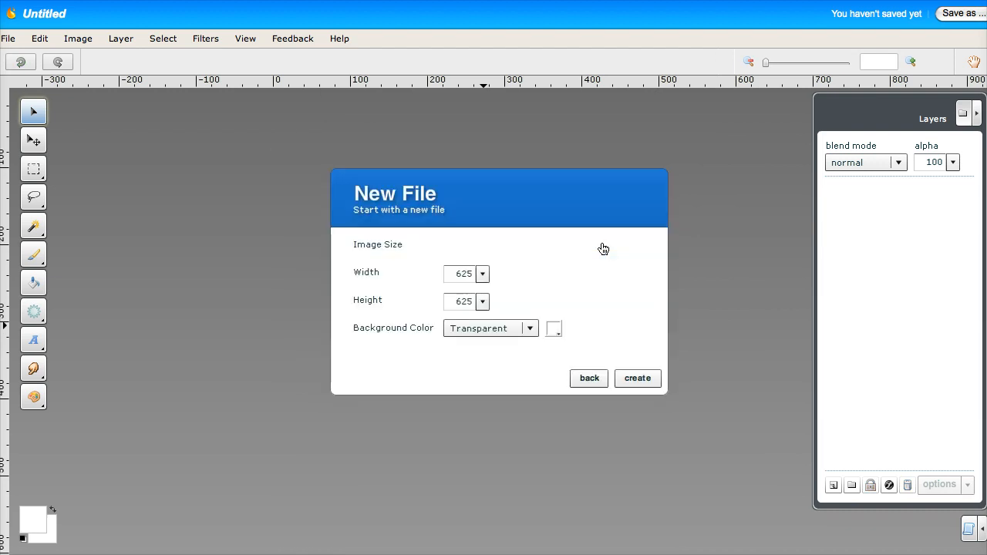
click(655, 384)
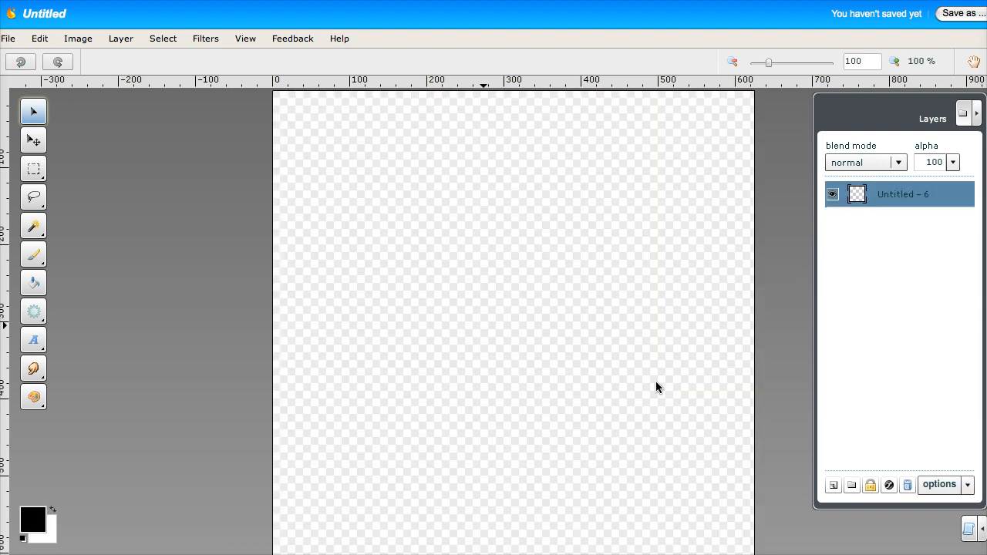
Make a rectangular selection about 520 by 230 pixels across the middle of the canvas.
click(33, 169)
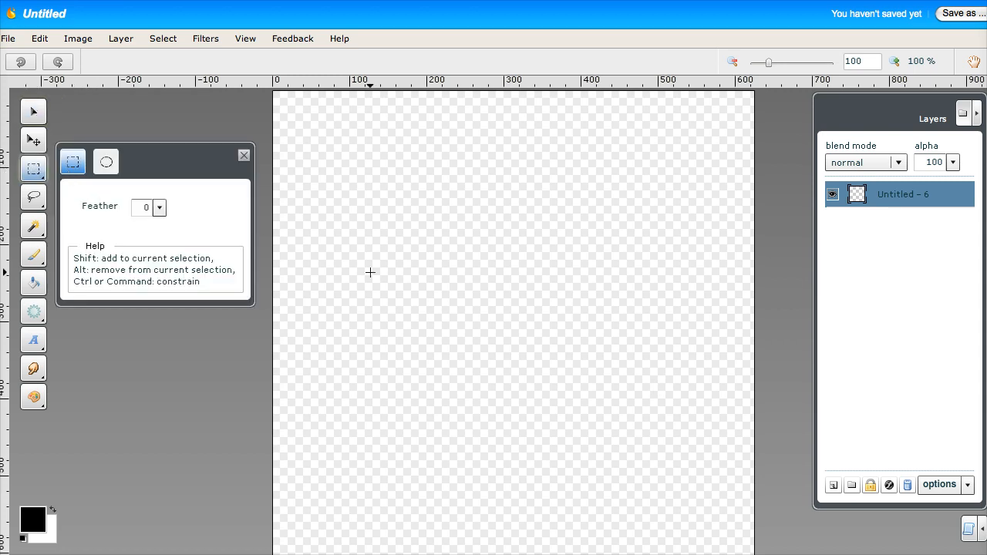
drag(320, 228, 720, 405)
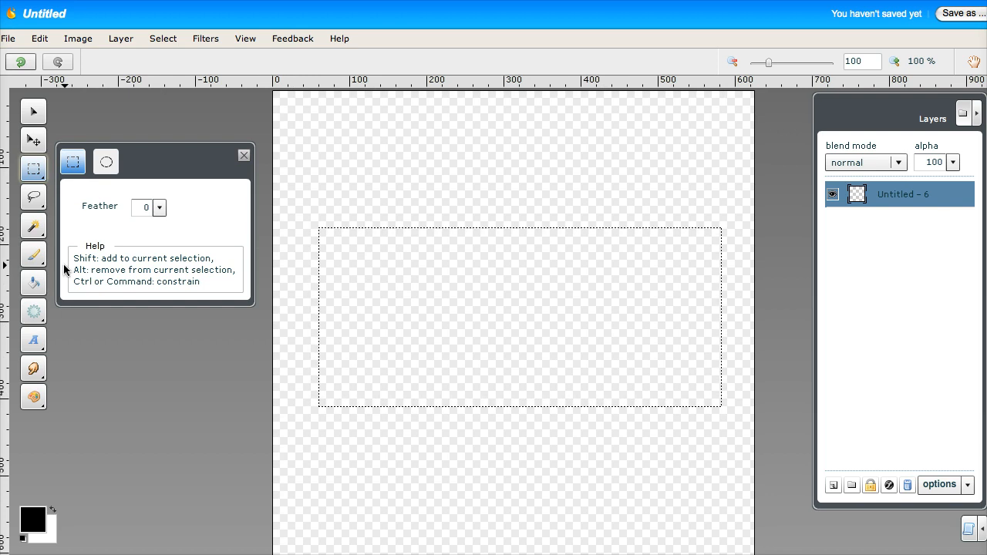
Review the gradient type and spread method options and fill the rectangular selection with solid black.
click(34, 292)
click(108, 279)
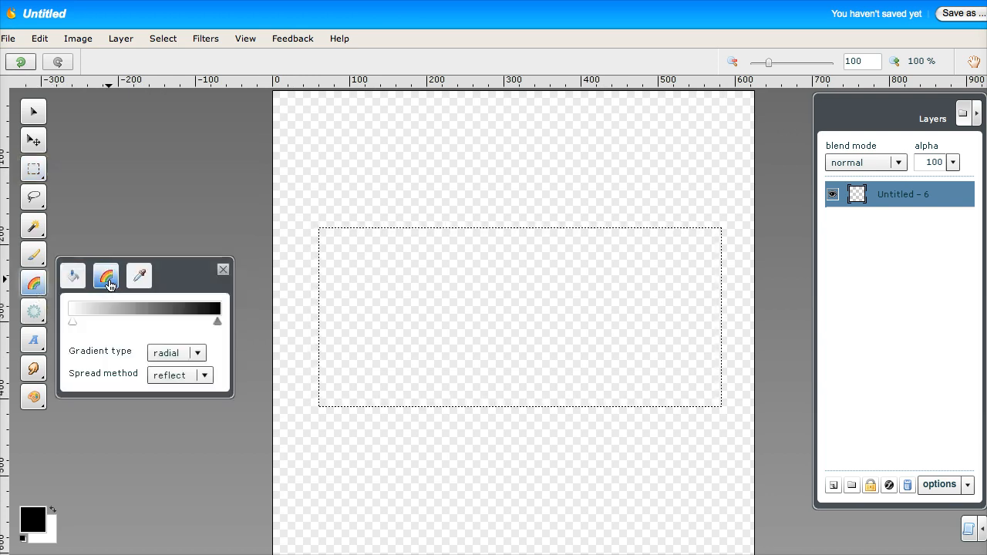
click(197, 353)
click(169, 385)
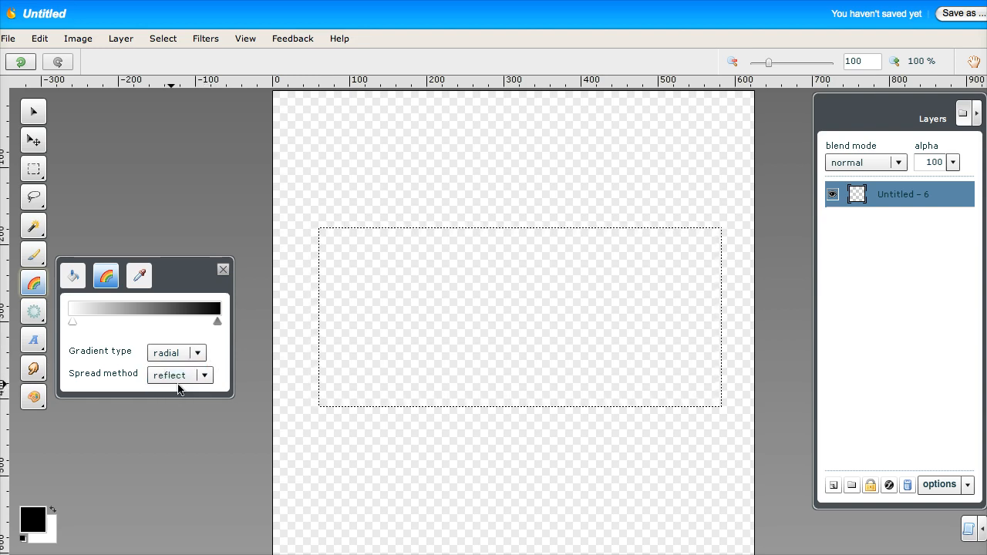
click(177, 375)
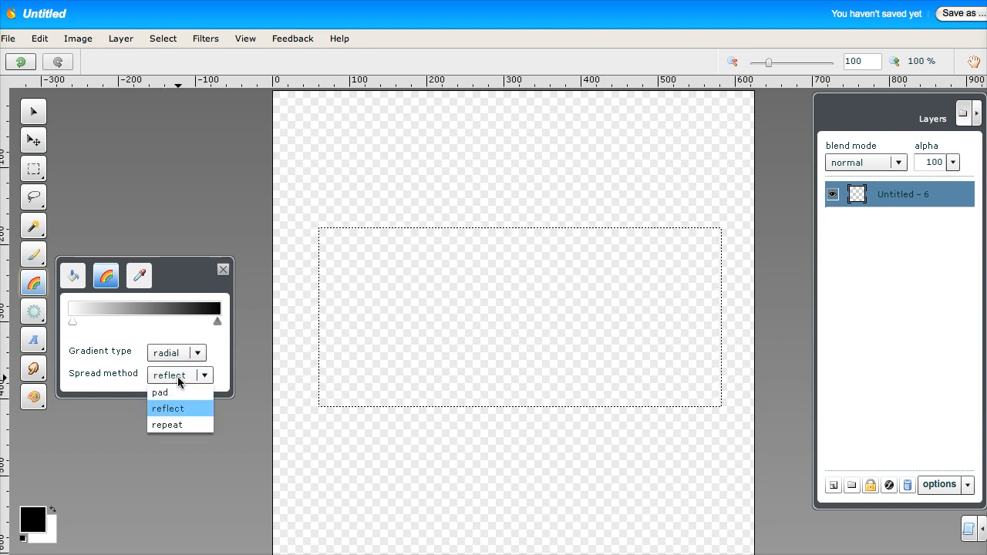
click(177, 376)
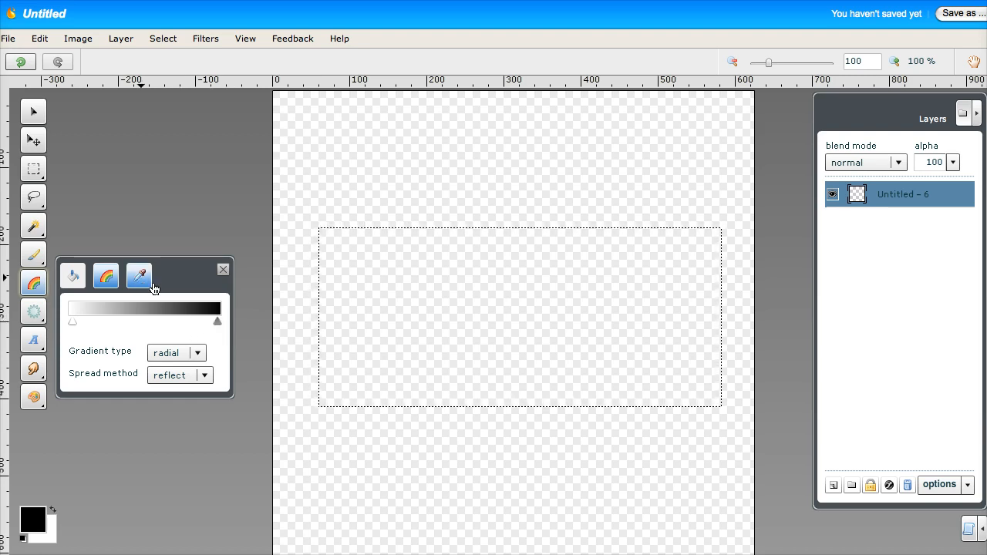
click(78, 283)
click(406, 286)
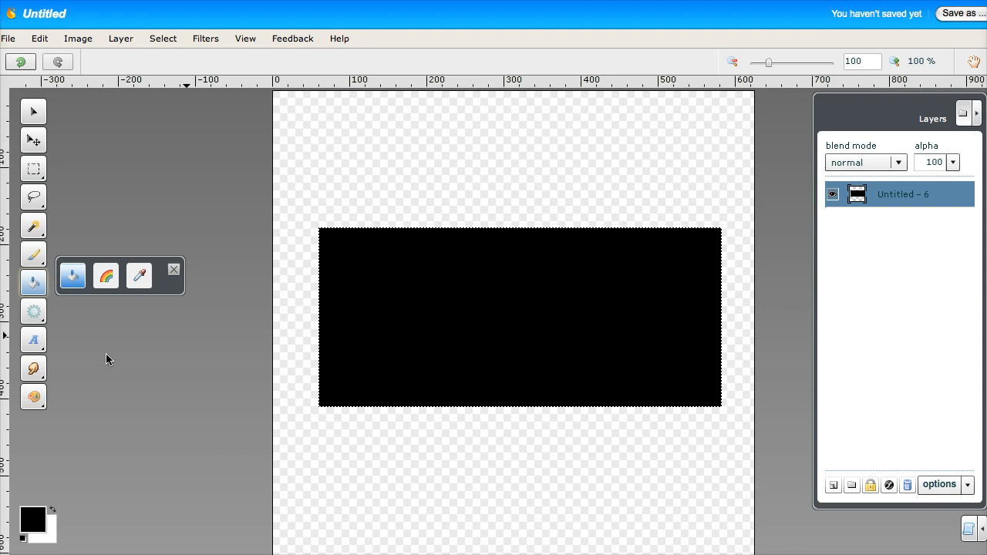
Fill the rectangular selection with a white-to-black radial gradient using the reflect spread method.
click(96, 285)
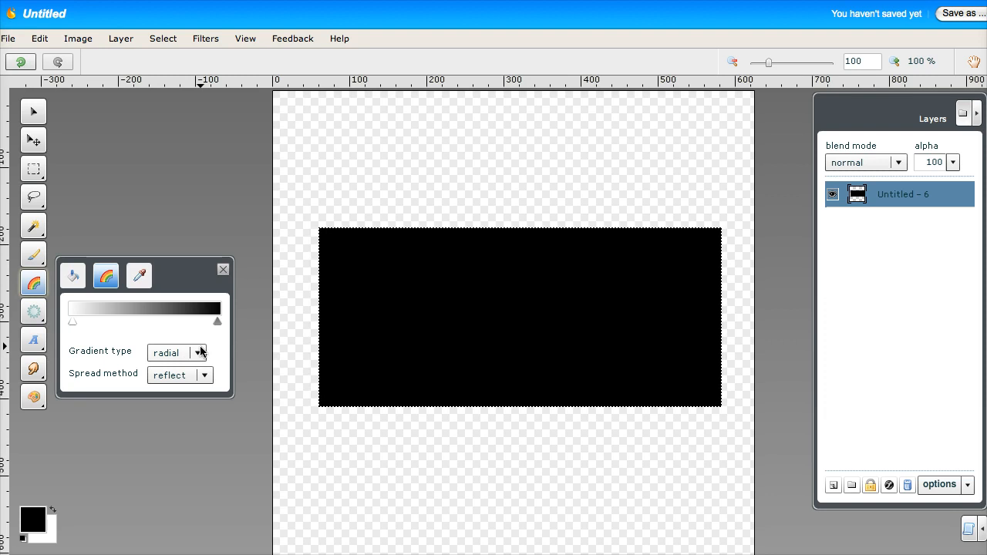
click(211, 375)
click(211, 376)
drag(494, 355, 452, 327)
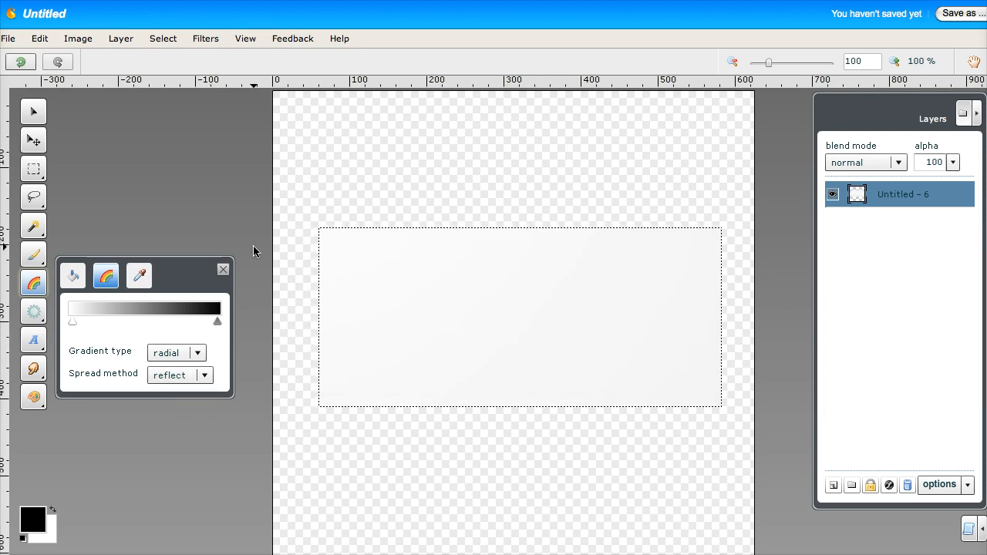
Paint-bucket several areas of the pale gradient rectangle with black to form curved black-and-white stripes.
click(77, 279)
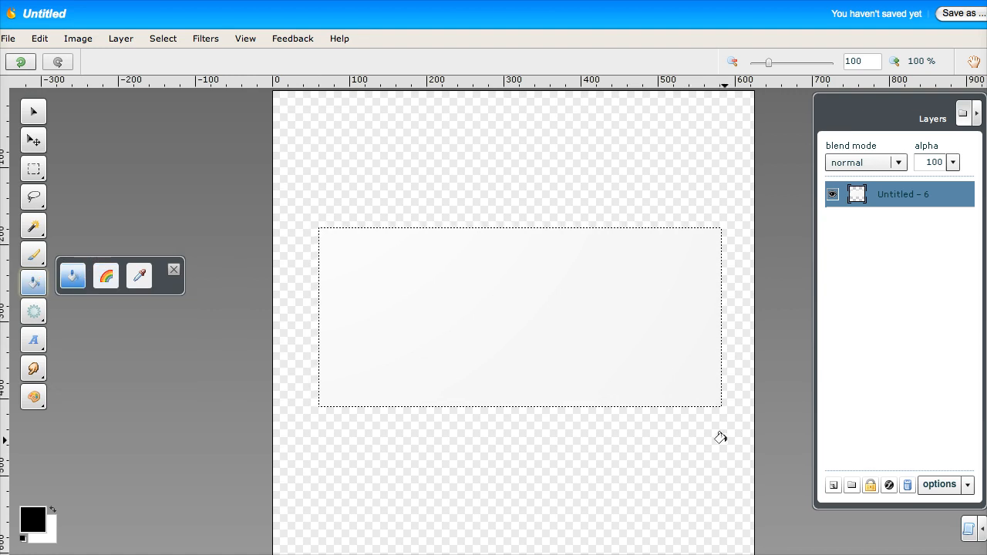
click(701, 373)
click(621, 334)
click(506, 293)
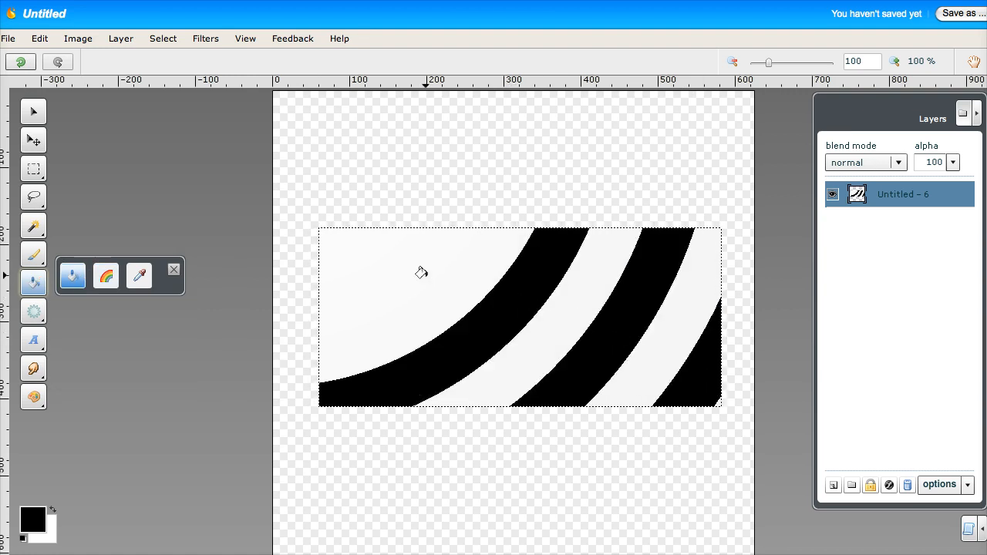
click(386, 262)
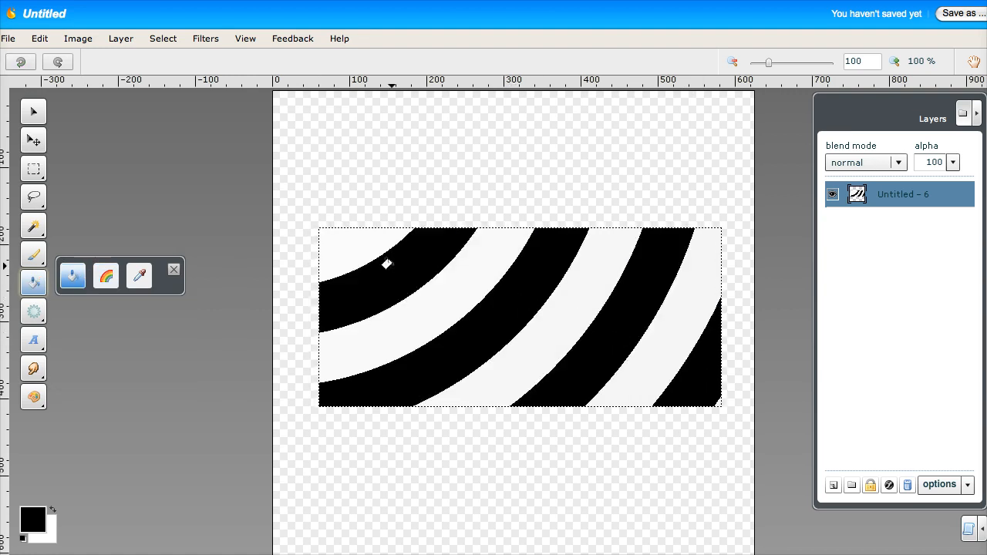
click(328, 232)
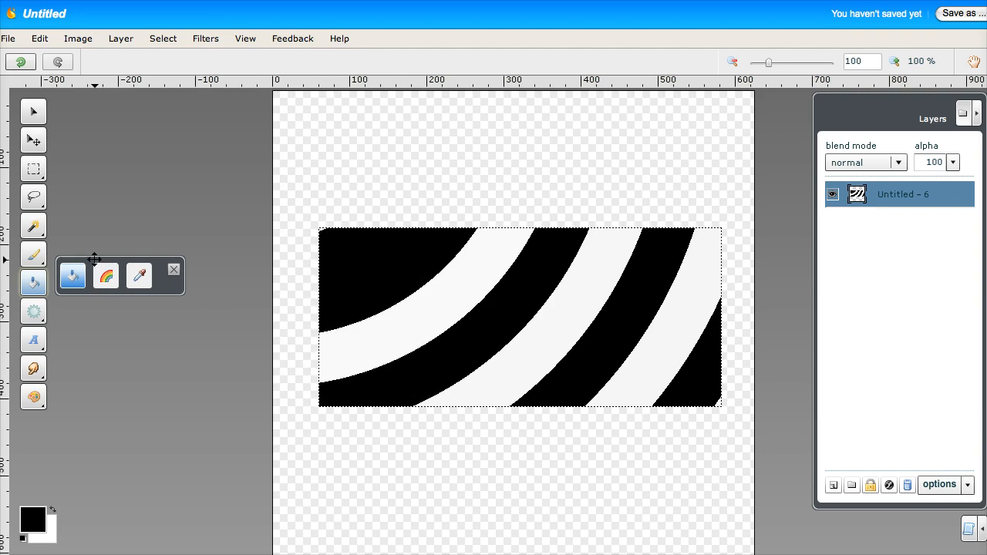
Add the text "My New Logo" over the striped banner in bold red Pea Hart at size 52.
click(34, 344)
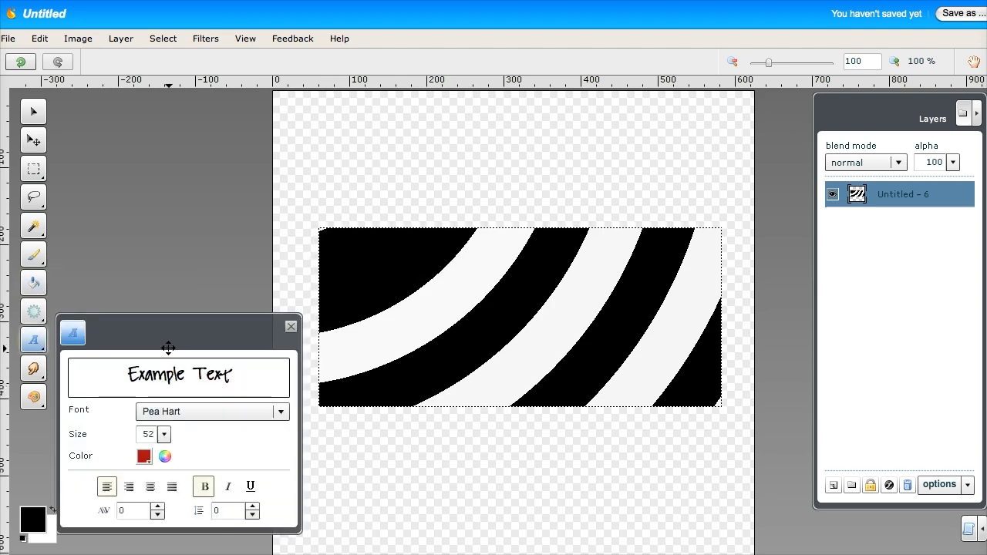
drag(168, 348, 121, 179)
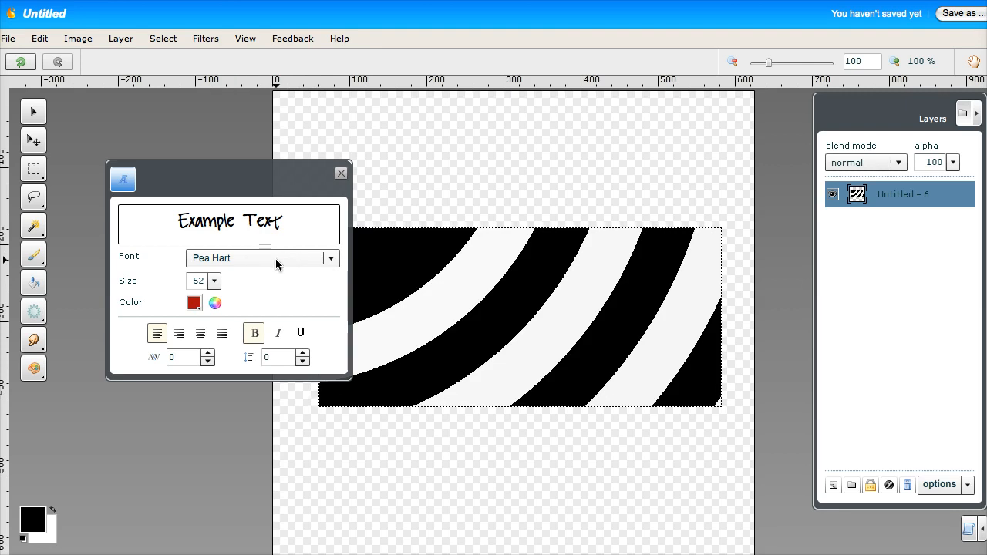
click(418, 320)
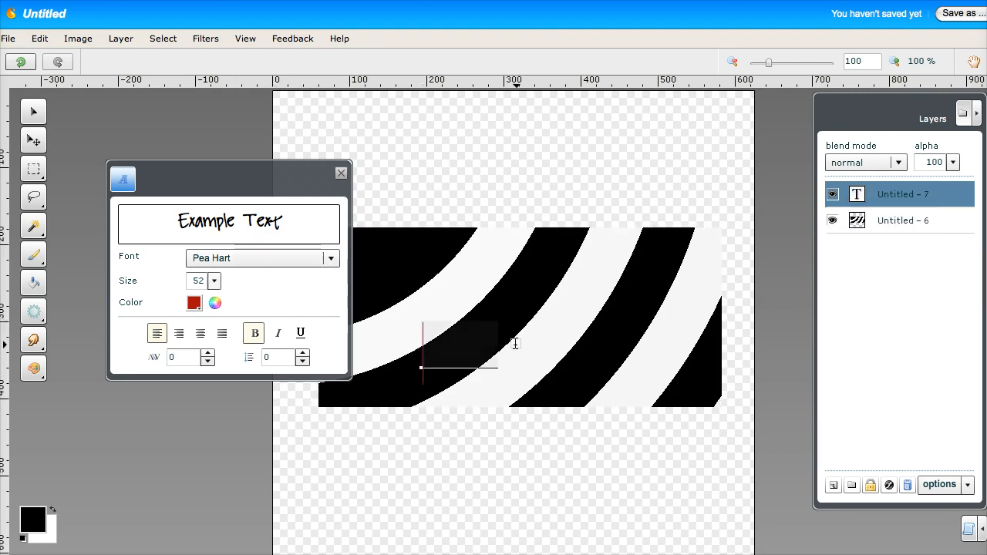
text(M)
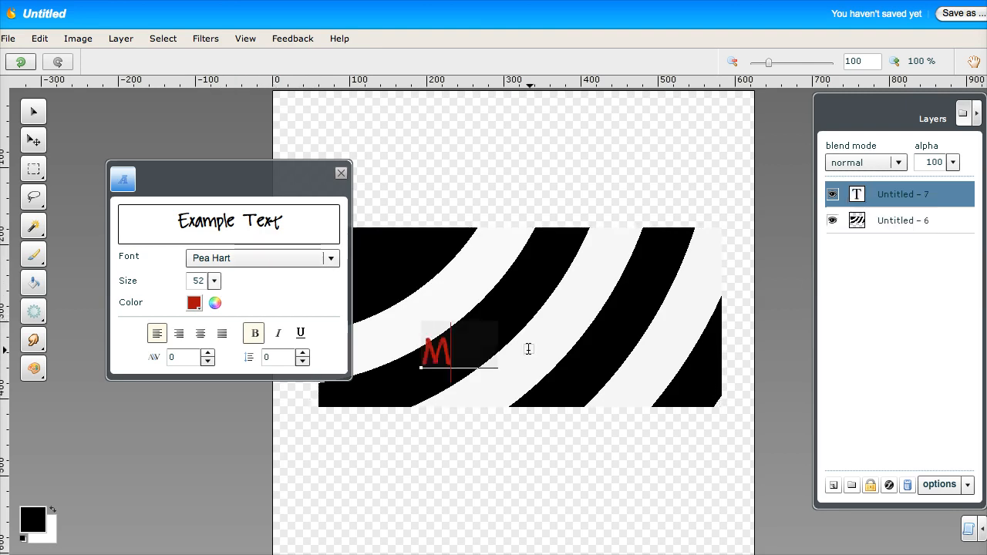
text(y New Logo)
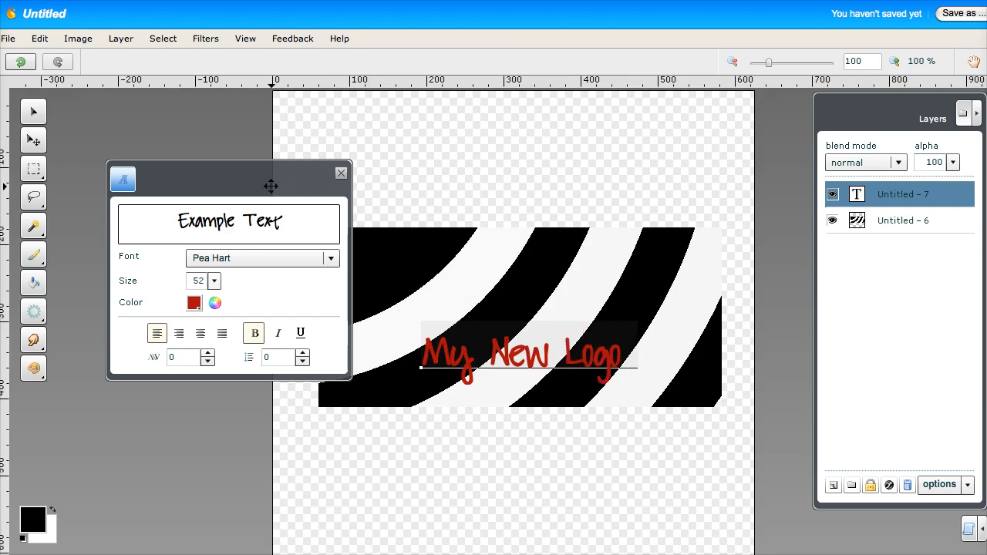
Enlarge the logo text to size 67 and move it to the centre of the striped banner.
click(214, 282)
drag(231, 364, 232, 354)
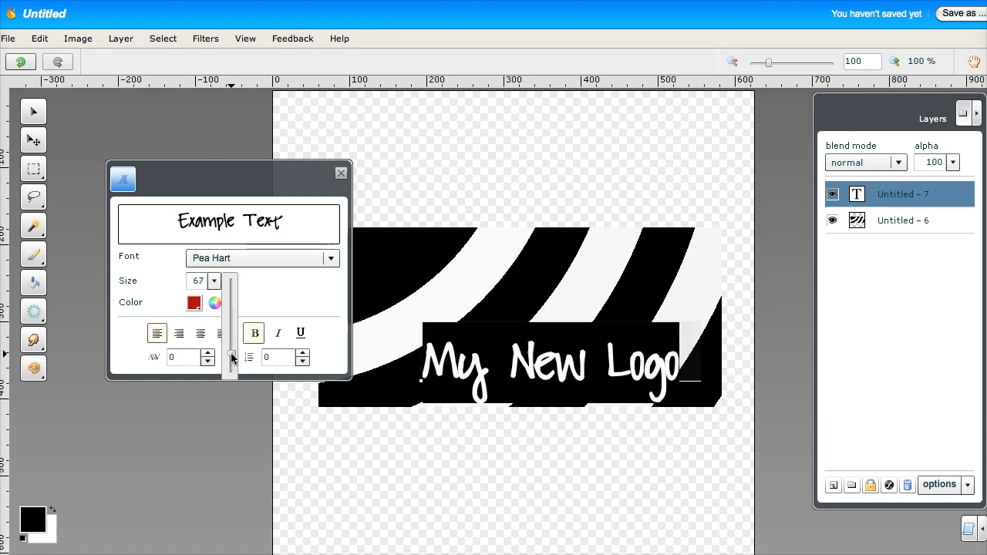
click(33, 112)
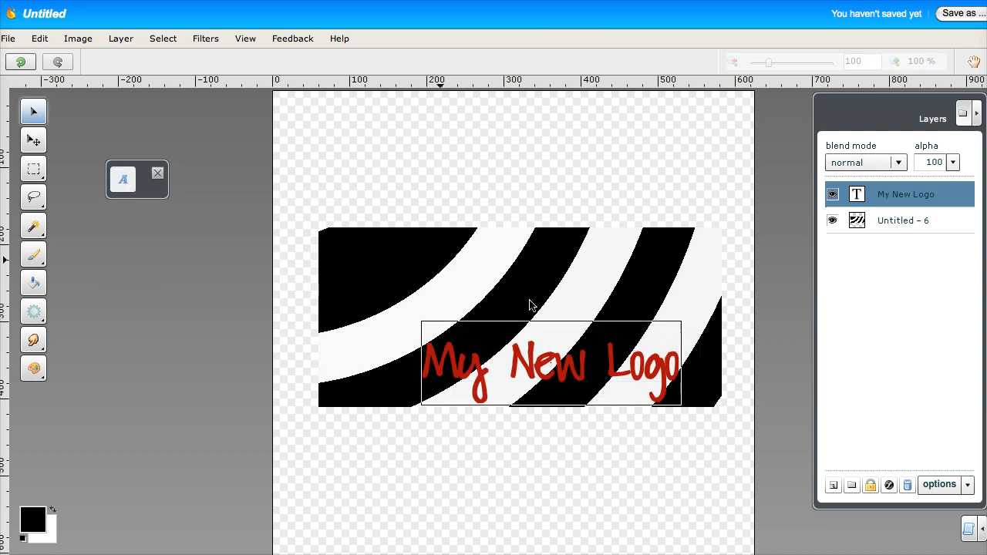
drag(530, 330, 527, 328)
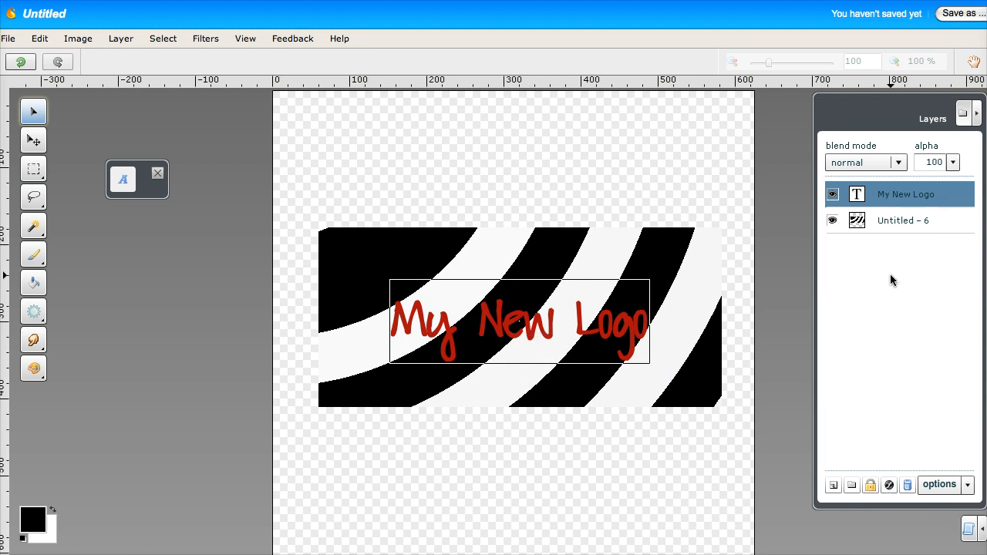
Open the layer filters for the logo text layer, accepting its conversion, and enable the Shadow filter.
click(889, 485)
click(472, 332)
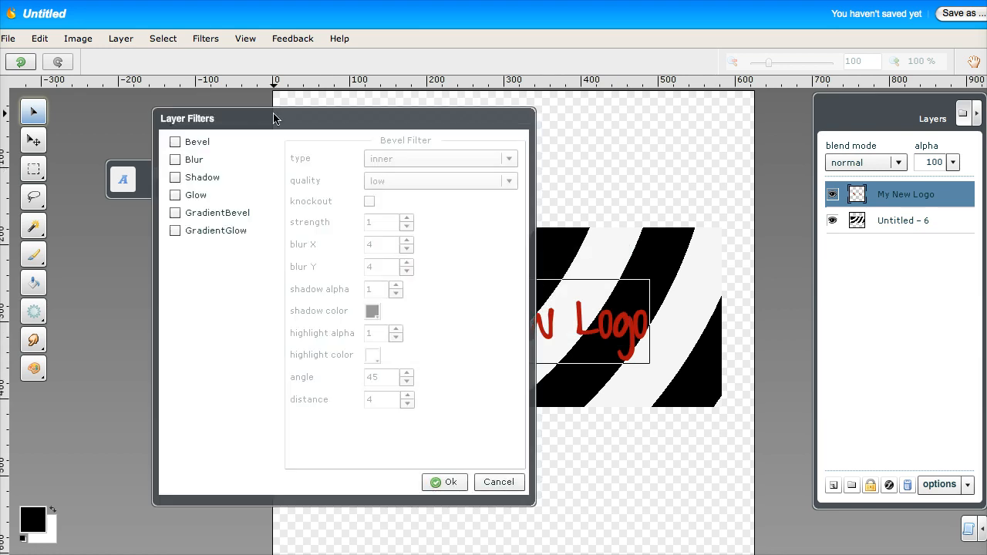
drag(276, 119, 136, 124)
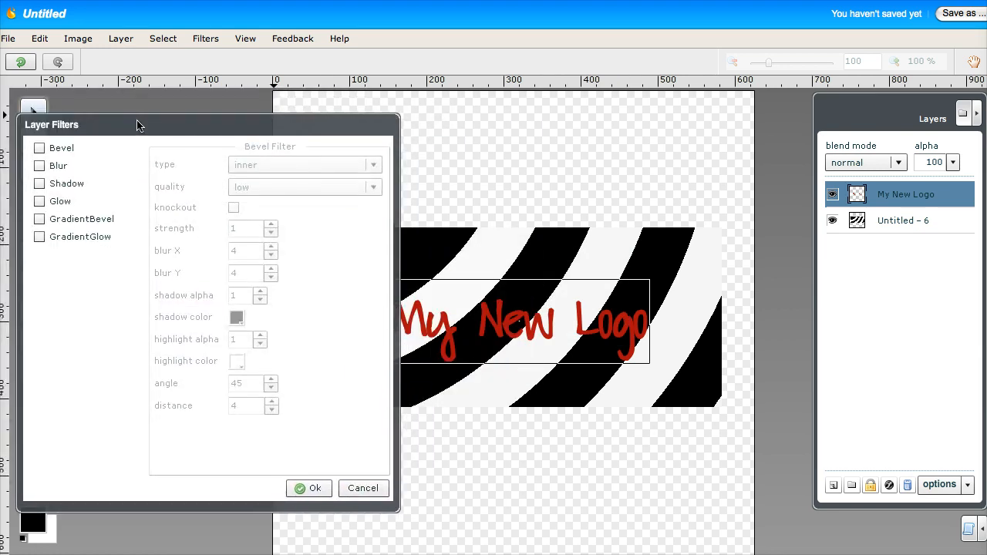
click(38, 183)
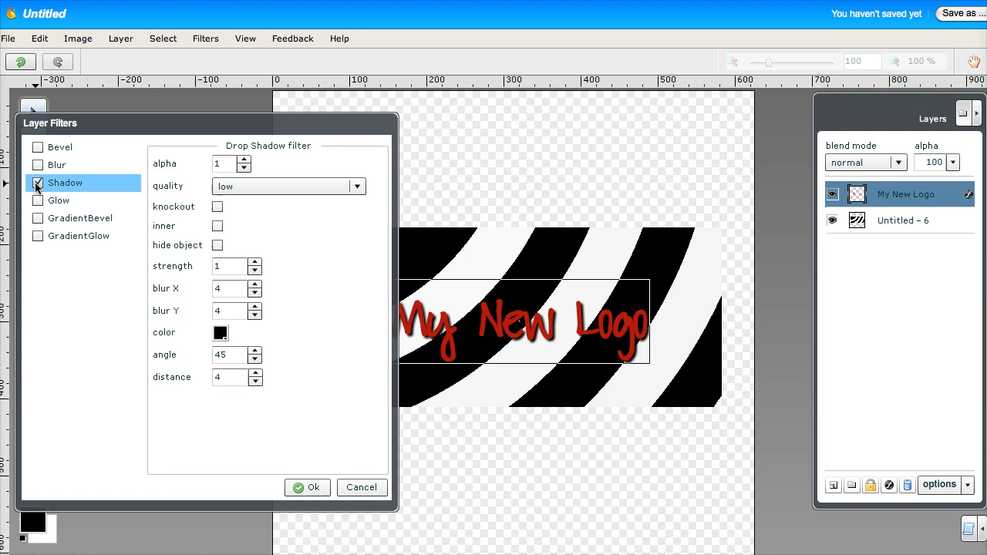
Lower the drop shadow's alpha to 0.5.
click(243, 168)
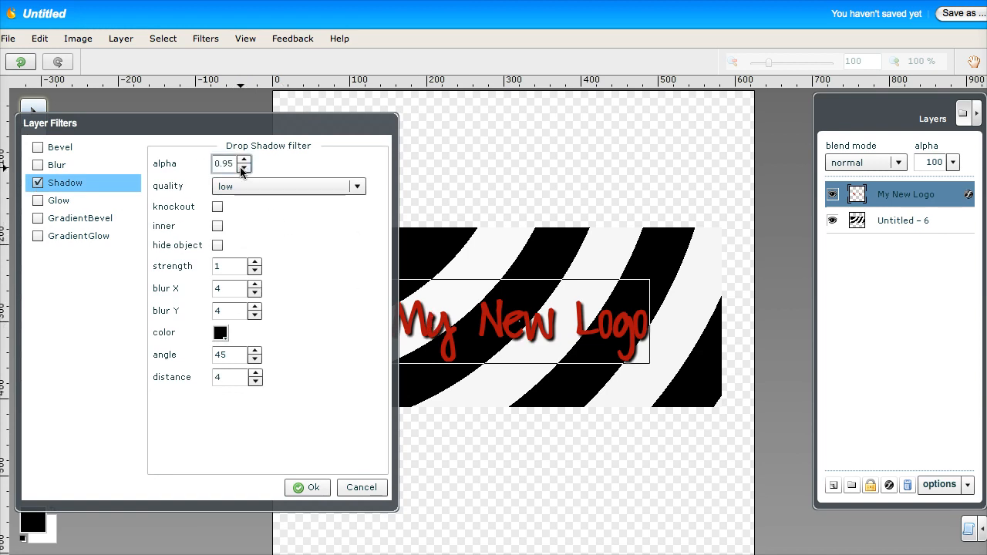
click(243, 168)
click(243, 168)
click(243, 168)
click(243, 168)
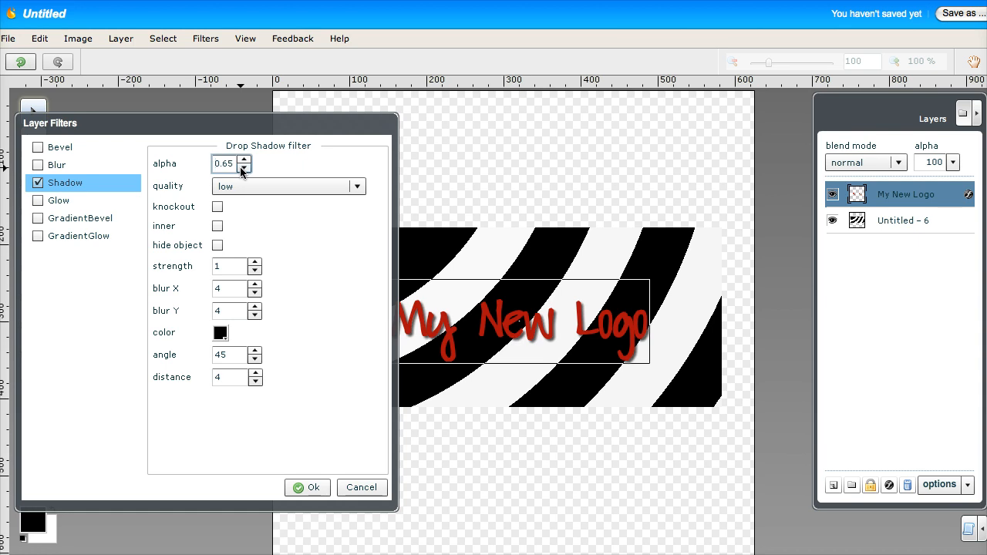
click(243, 168)
click(243, 168)
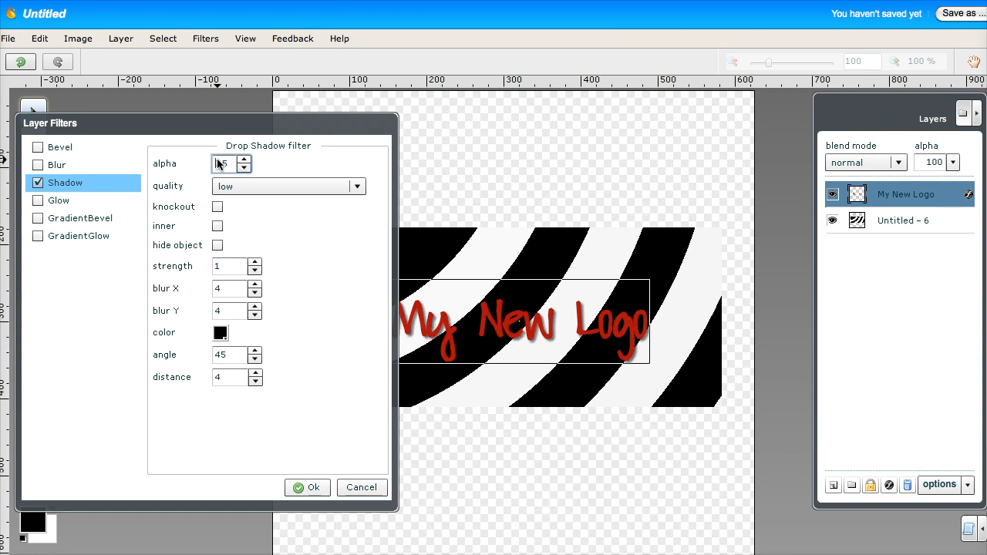
Try medium quality for the logo text's drop shadow and settle on high quality.
click(272, 189)
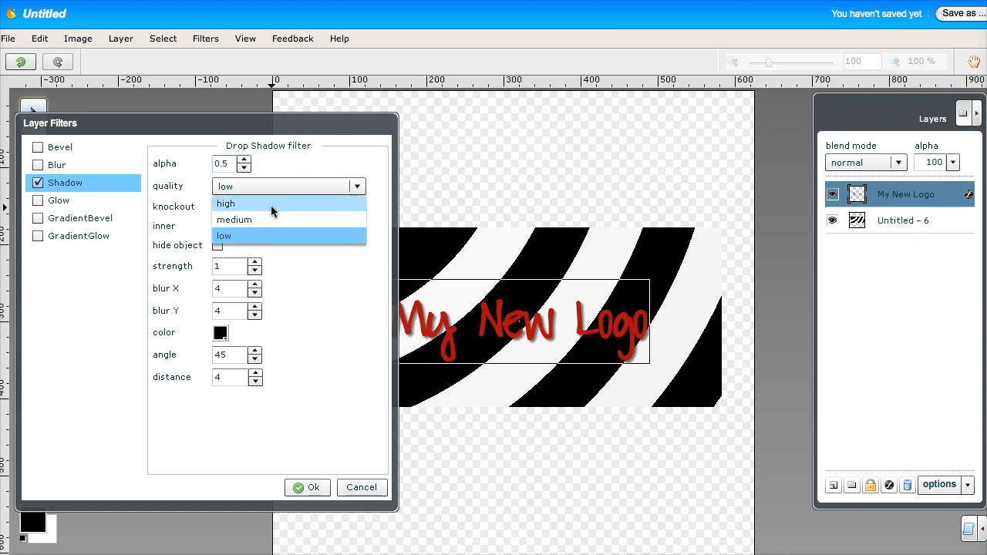
click(271, 216)
click(269, 188)
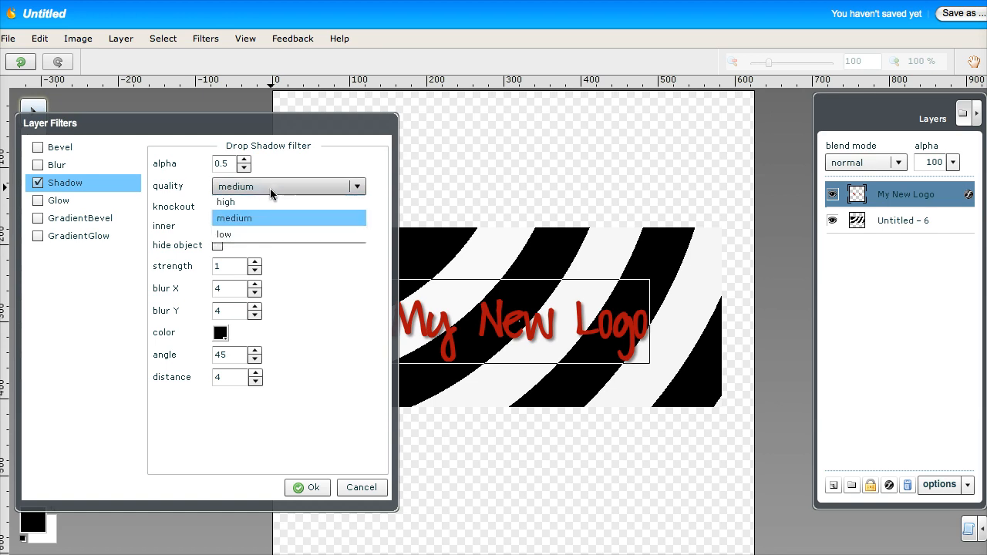
click(269, 199)
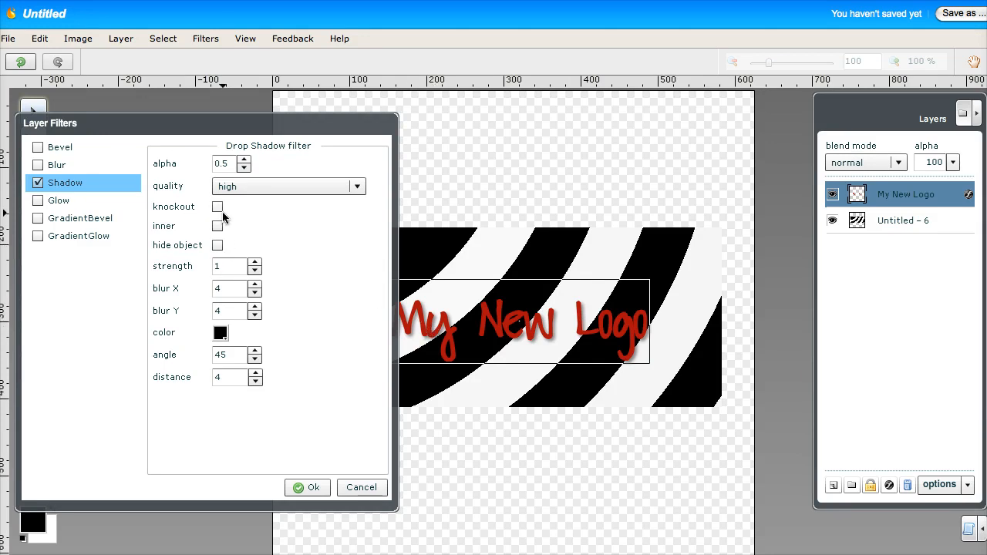
Try bright green 00FF00 as the drop shadow's color and replace it with dark grey.
click(221, 334)
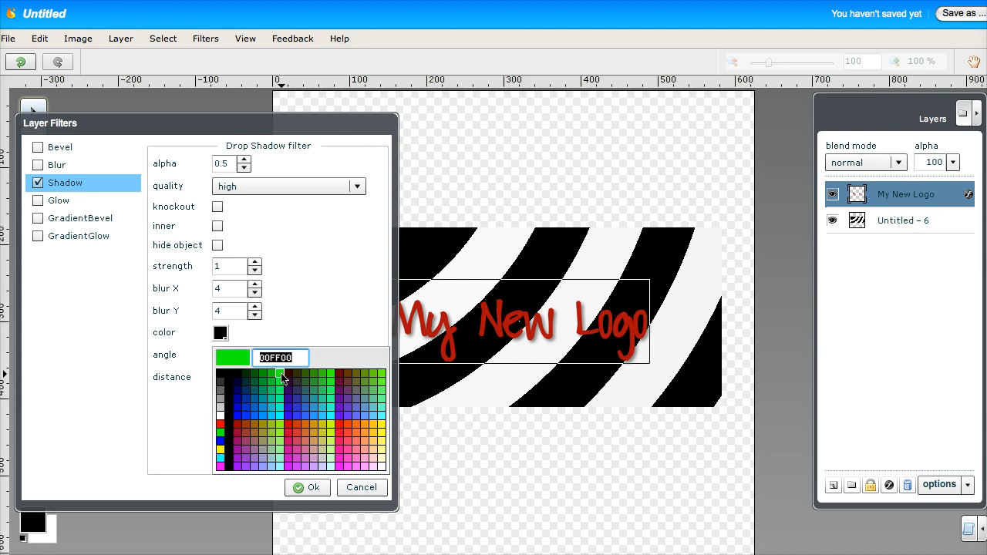
click(282, 376)
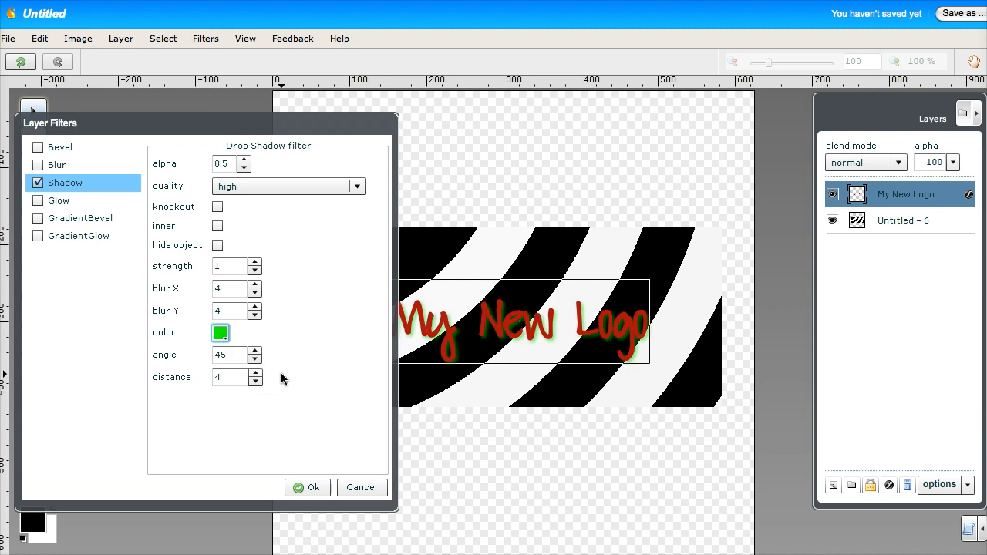
click(221, 334)
click(222, 384)
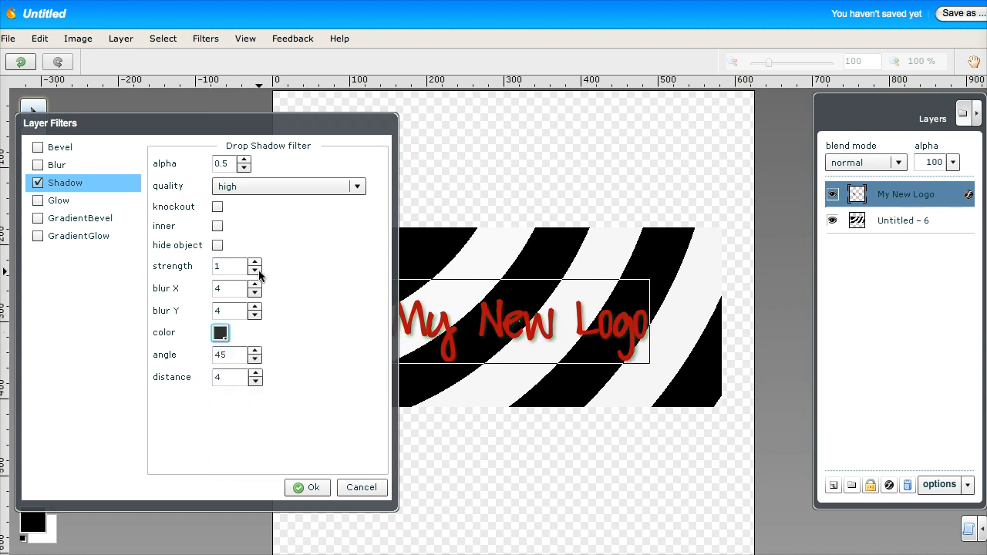
Preview the knockout option on the drop shadow, switch it back off, and apply the filter to the logo text.
click(218, 209)
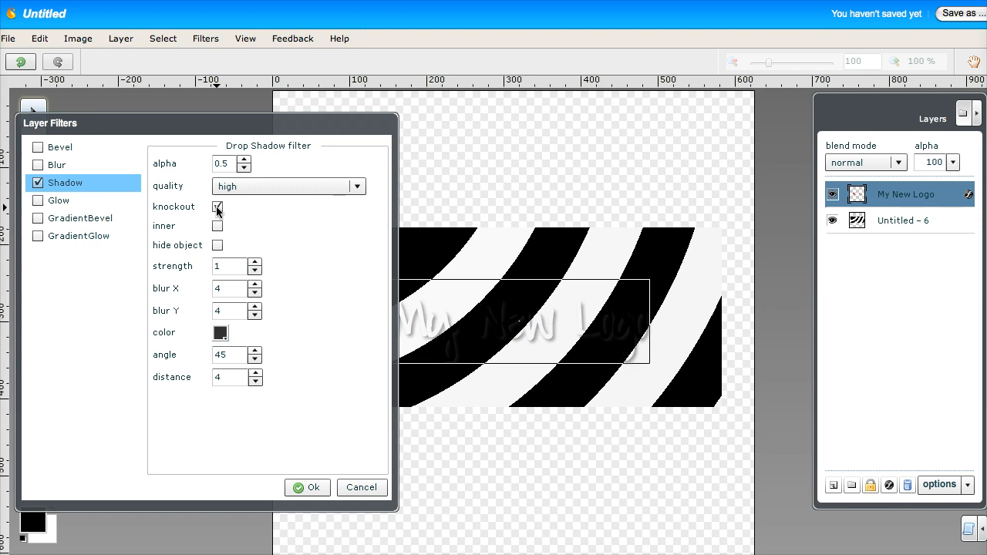
drag(228, 126, 206, 129)
click(197, 209)
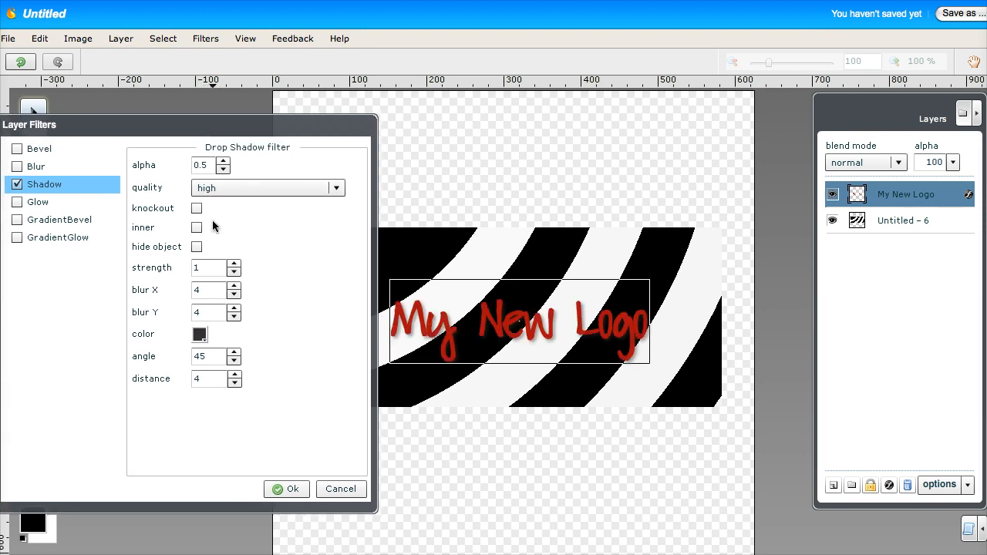
click(299, 491)
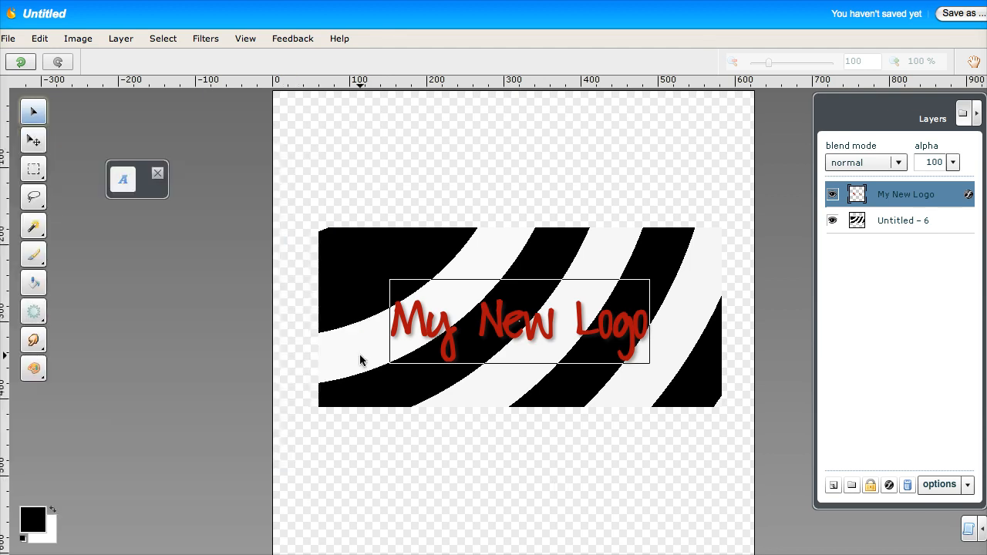
Select the striped background layer and look over the document's save and export options.
click(888, 220)
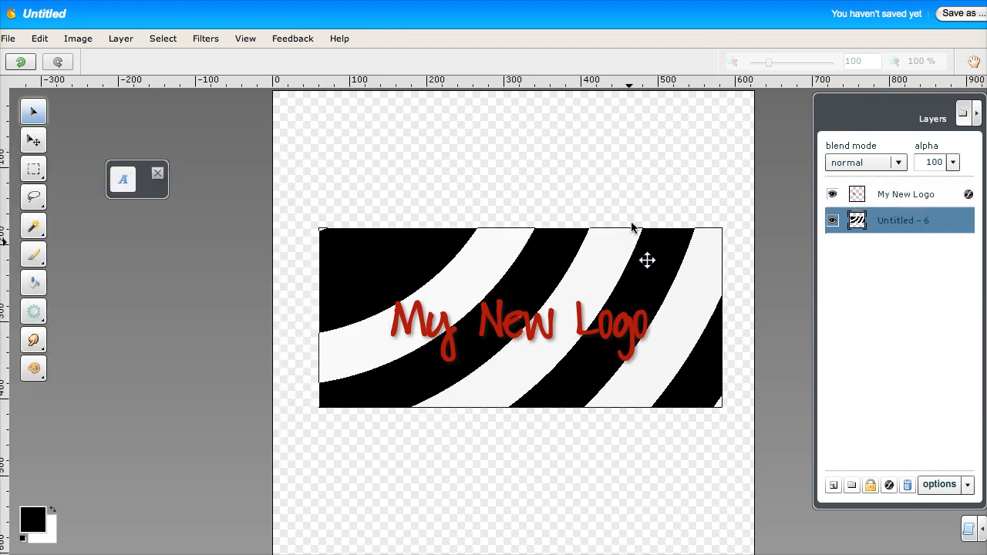
click(7, 38)
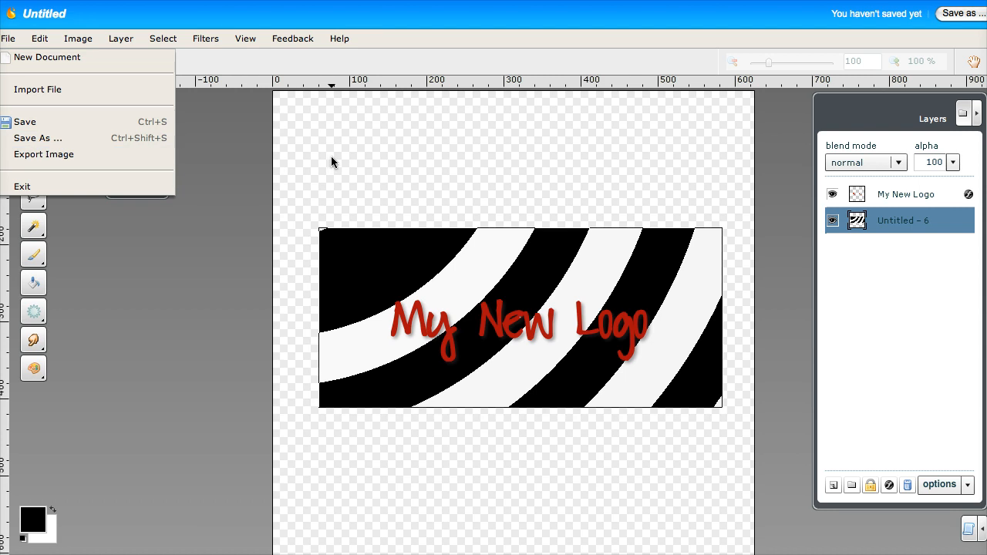
click(259, 172)
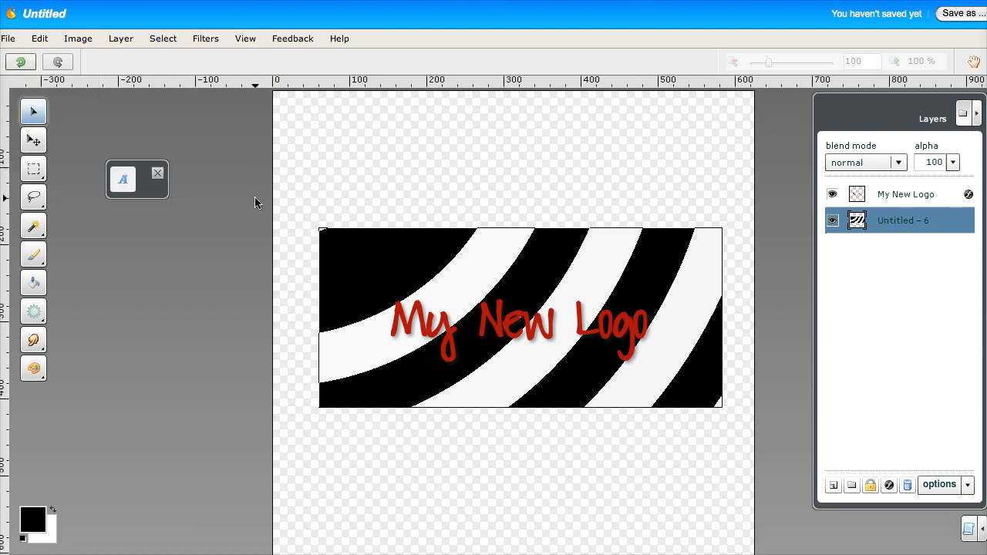